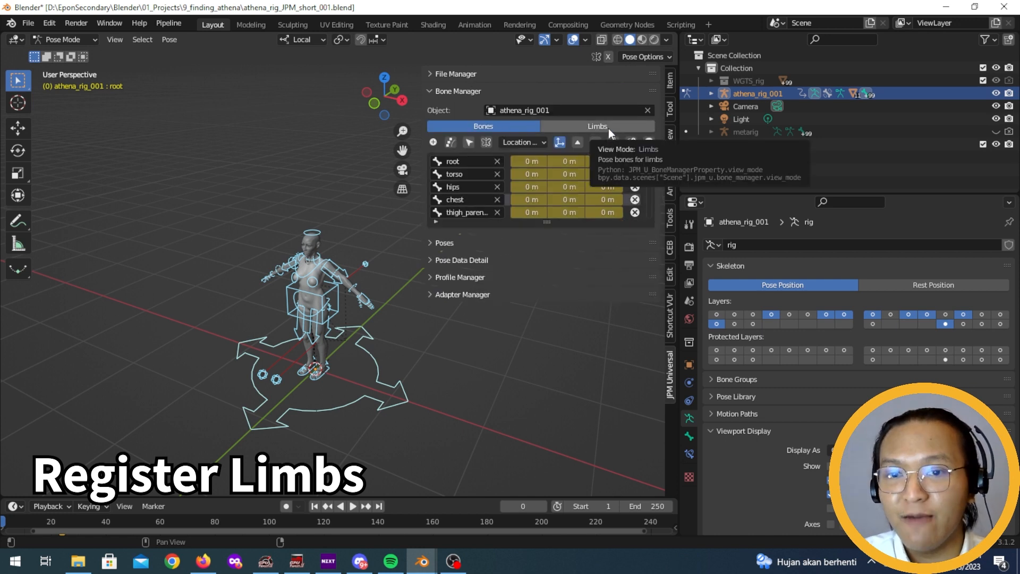
Step: Switch the Bone Manager to limb registration and show the armature layer that holds the DEF bones
{"action": "left_click", "coordinate": [609, 131]}
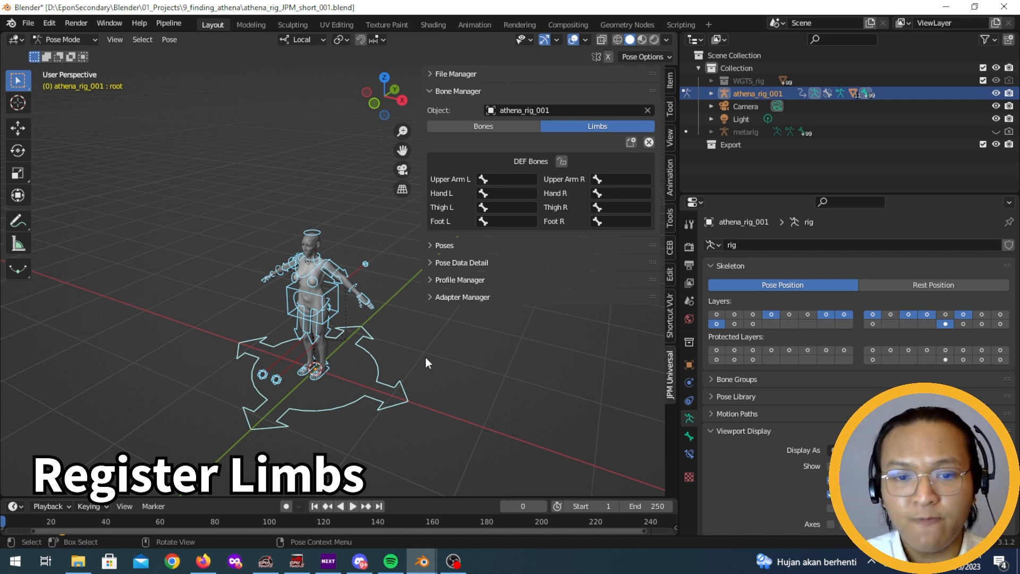
{"action": "middle_click_drag", "start_coordinate": [425, 357], "coordinate": [407, 393]}
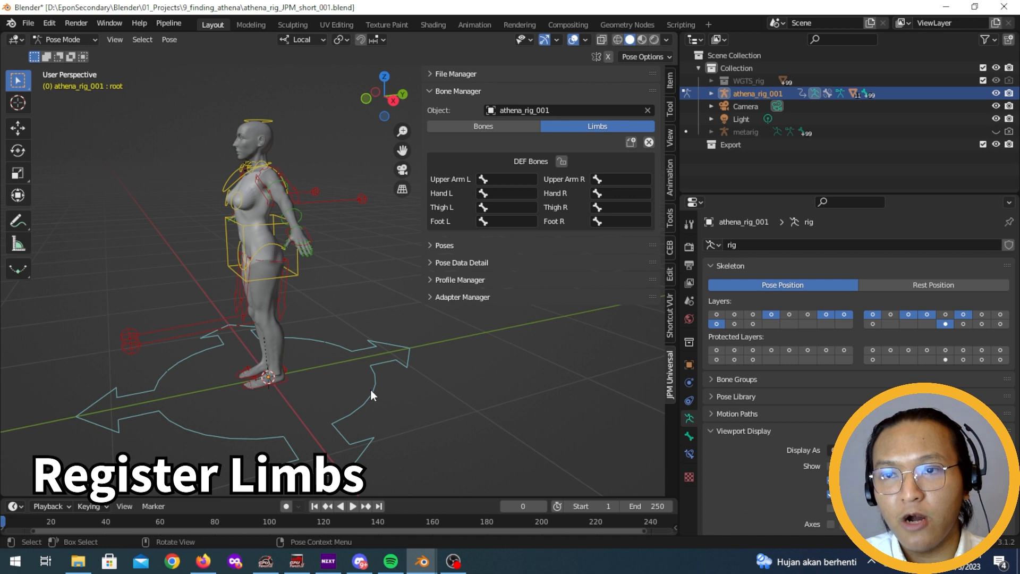
{"action": "middle_click_drag", "start_coordinate": [389, 389], "coordinate": [440, 398]}
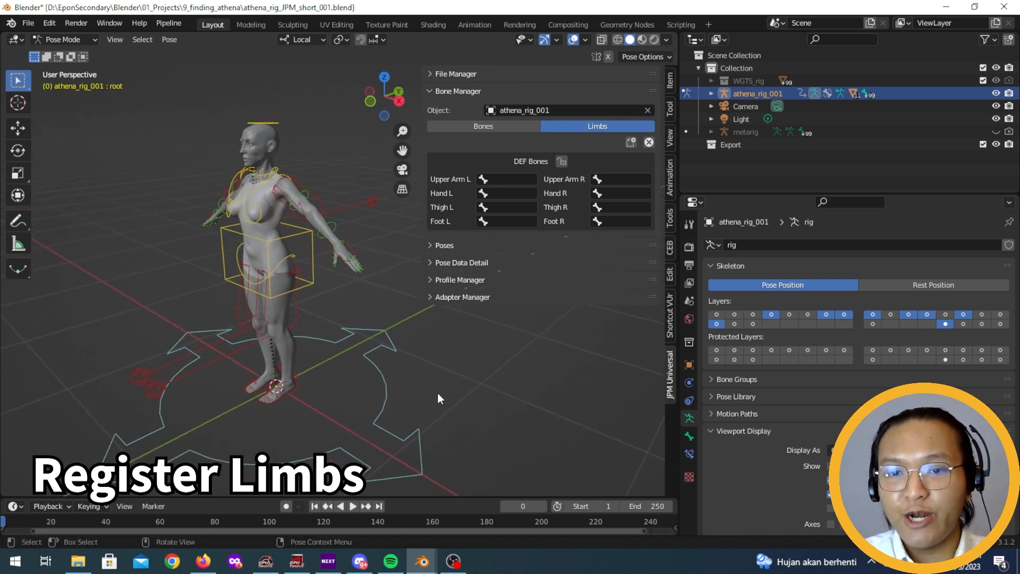
{"action": "left_click", "coordinate": [963, 323]}
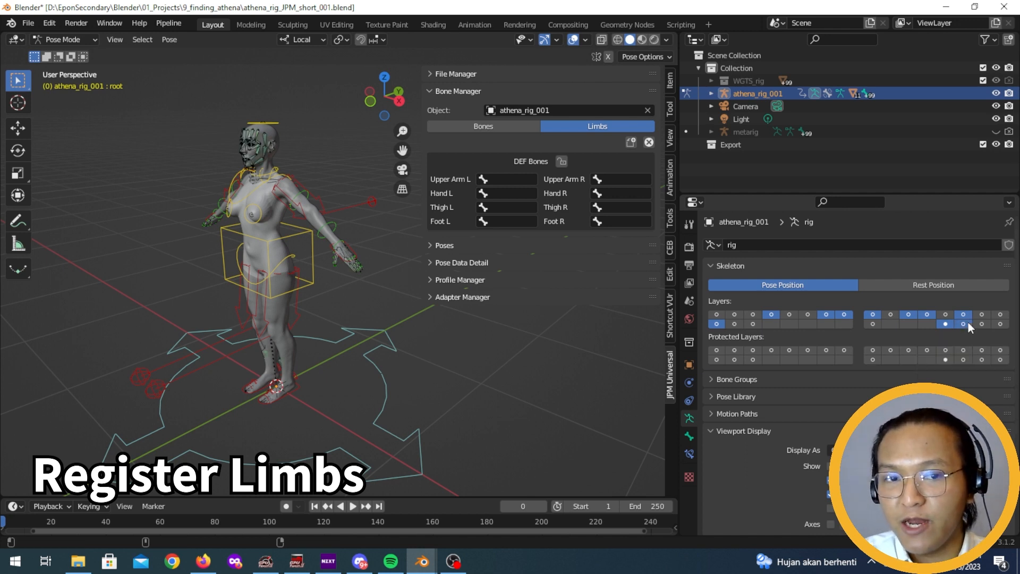
{"action": "middle_click_drag", "start_coordinate": [223, 290], "coordinate": [284, 357]}
{"action": "scroll", "coordinate": [293, 359], "scroll_direction": "up", "scroll_amount": 2}
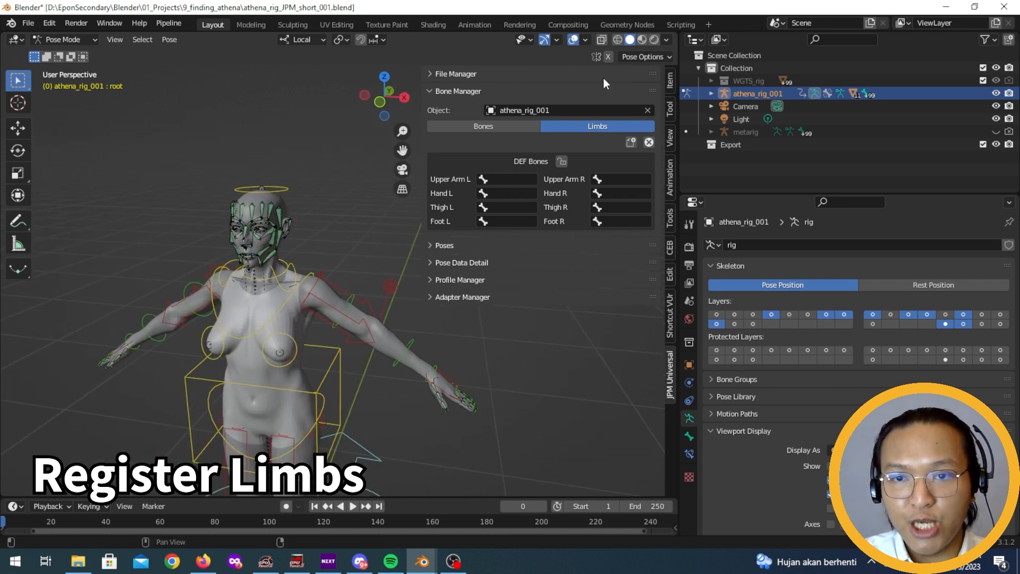
Step: Turn on X-ray display so the deform bones show through the character mesh
{"action": "left_click", "coordinate": [602, 39]}
{"action": "scroll", "coordinate": [321, 298], "scroll_direction": "up", "scroll_amount": 4}
{"action": "middle_click_drag", "start_coordinate": [325, 330], "coordinate": [366, 299], "text": "shift"}
{"action": "scroll", "coordinate": [325, 279], "scroll_direction": "down", "scroll_amount": 2}
{"action": "left_click", "coordinate": [346, 299]}
{"action": "key", "text": "r"}
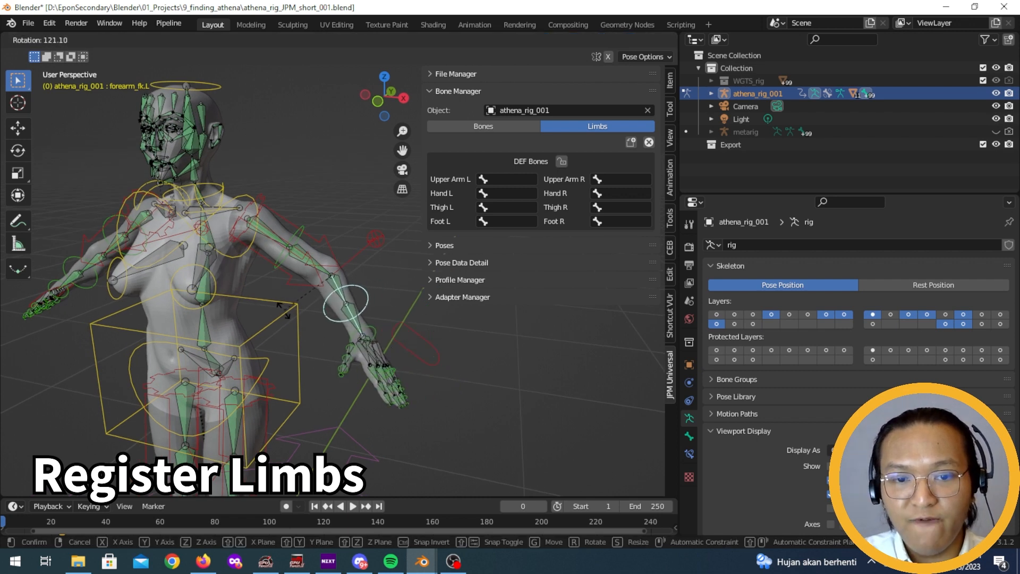
{"action": "right_click", "coordinate": [398, 336]}
{"action": "middle_click_drag", "start_coordinate": [374, 309], "coordinate": [340, 333]}
{"action": "left_click", "coordinate": [349, 244]}
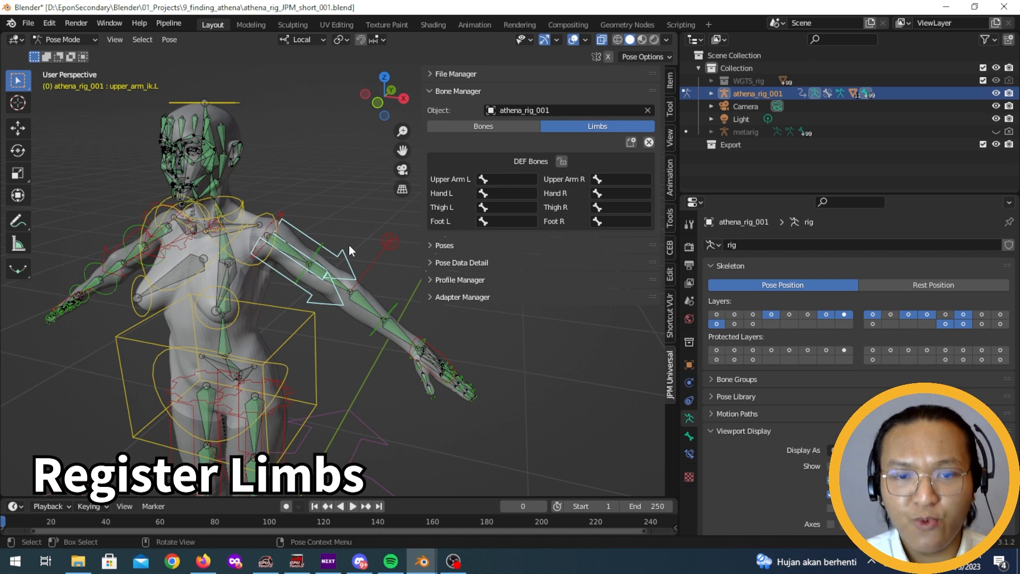
Step: Select the first left upper-arm deform bone, look up its name, and register DEF-upper_arm.L as Upper Arm L
{"action": "middle_click_drag", "start_coordinate": [313, 208], "coordinate": [352, 199]}
{"action": "scroll", "coordinate": [349, 216], "scroll_direction": "up", "scroll_amount": 3}
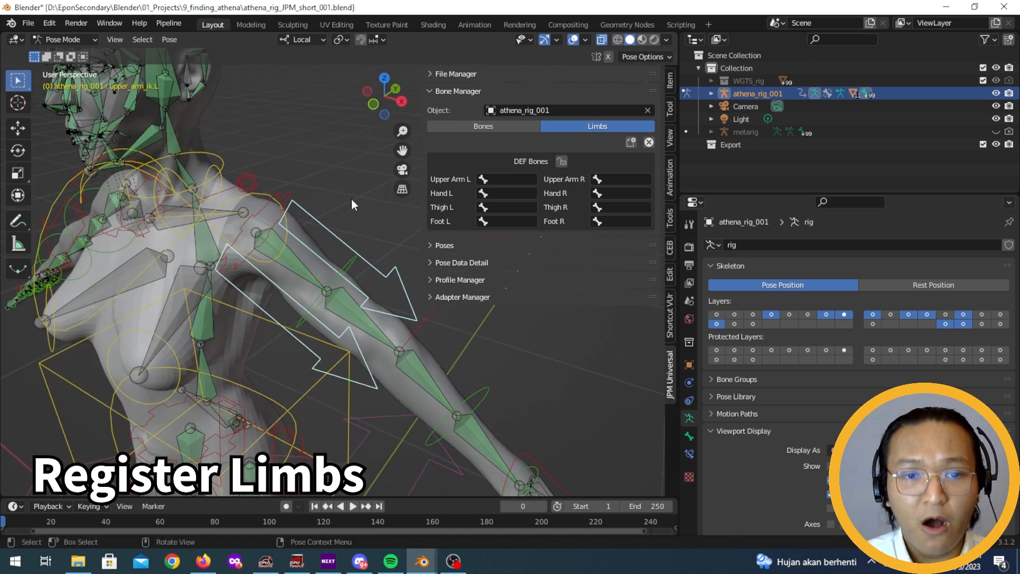
{"action": "left_click", "coordinate": [300, 266]}
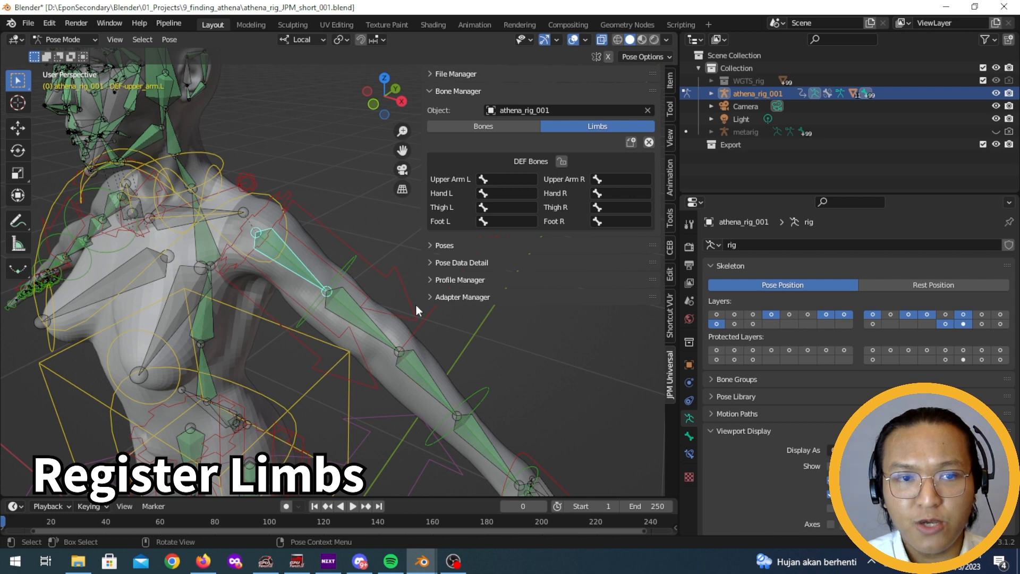
{"action": "left_click", "coordinate": [686, 436]}
{"action": "scroll", "coordinate": [402, 354], "scroll_direction": "down", "scroll_amount": 5}
{"action": "middle_click_drag", "start_coordinate": [414, 368], "coordinate": [478, 372]}
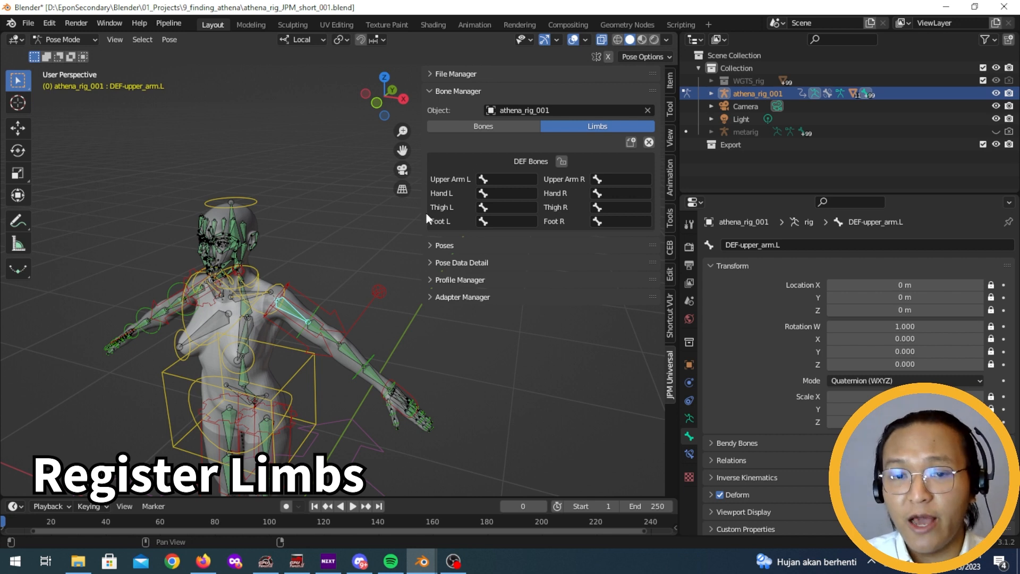
{"action": "middle_click_drag", "start_coordinate": [427, 382], "coordinate": [471, 368], "text": "shift"}
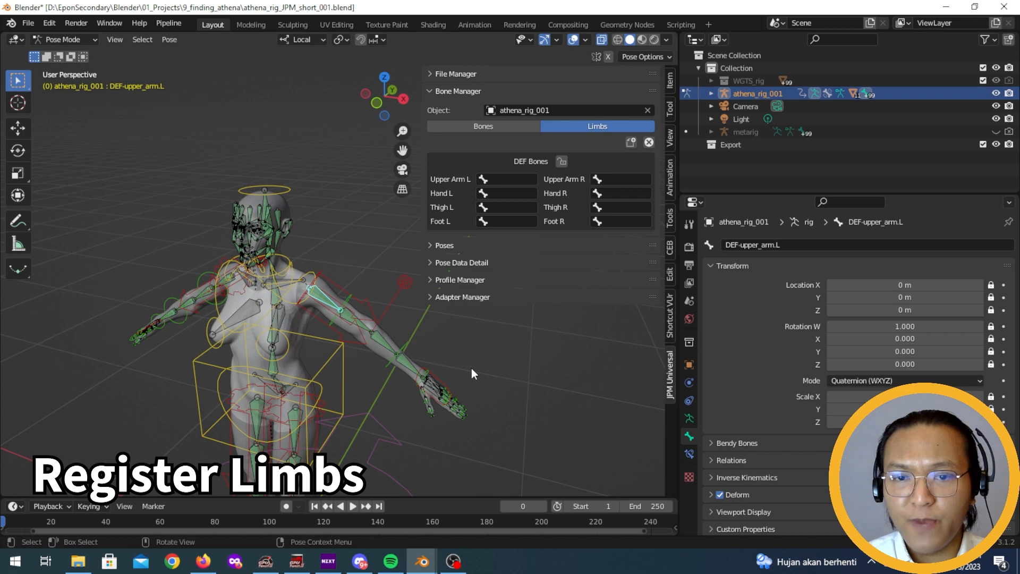
{"action": "middle_click_drag", "start_coordinate": [410, 298], "coordinate": [470, 347]}
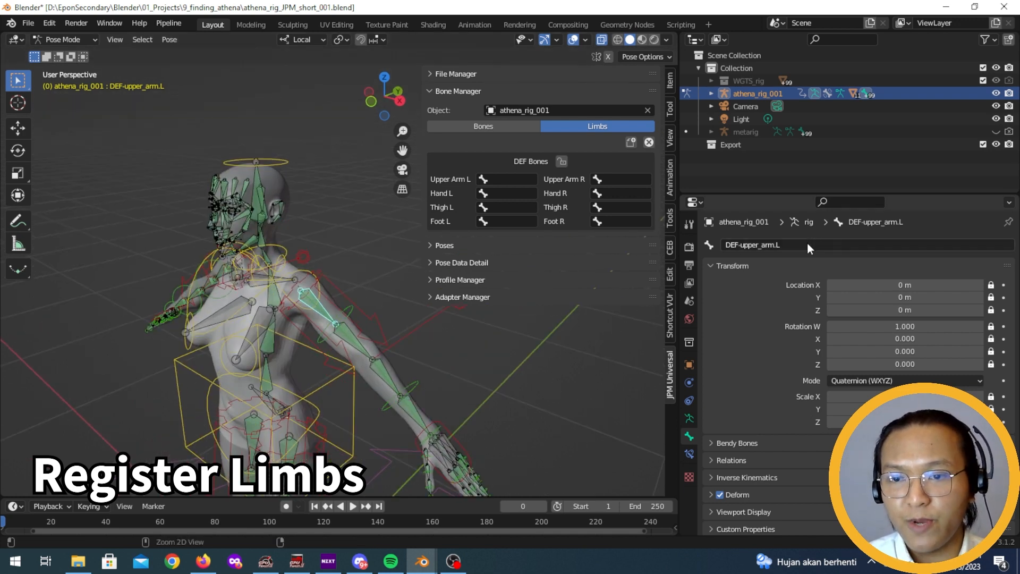
{"action": "left_click", "coordinate": [511, 179]}
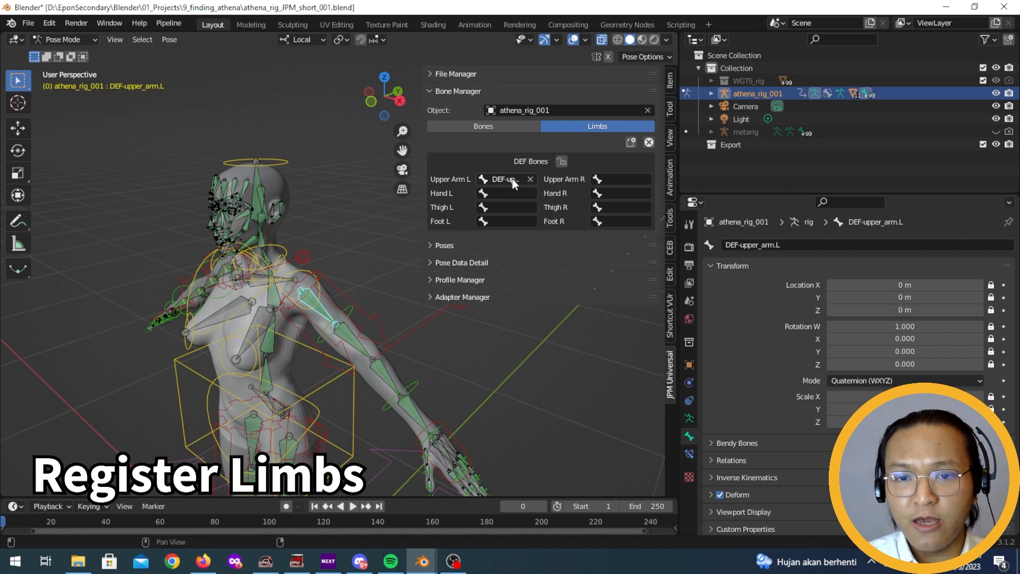
Step: Select the left hand's deform bone and register DEF-hand.L as Hand L
{"action": "mouse_move", "coordinate": [451, 308]}
{"action": "middle_mouse_down"}
{"action": "mouse_move", "coordinate": [437, 339]}
{"action": "mouse_move", "coordinate": [441, 324]}
{"action": "middle_mouse_up"}
{"action": "scroll", "coordinate": [441, 323], "scroll_direction": "up", "scroll_amount": 5}
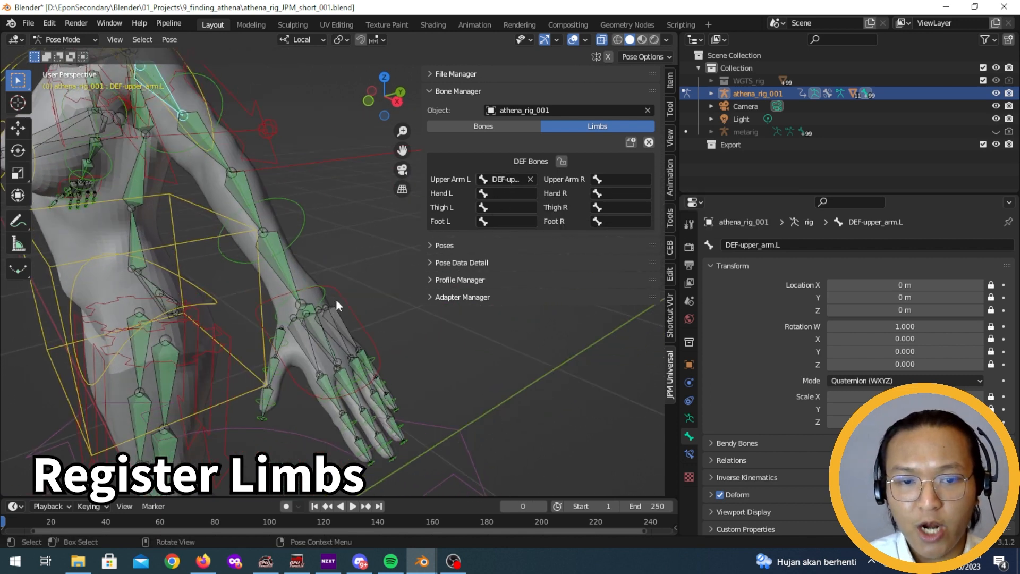
{"action": "left_click", "coordinate": [314, 308]}
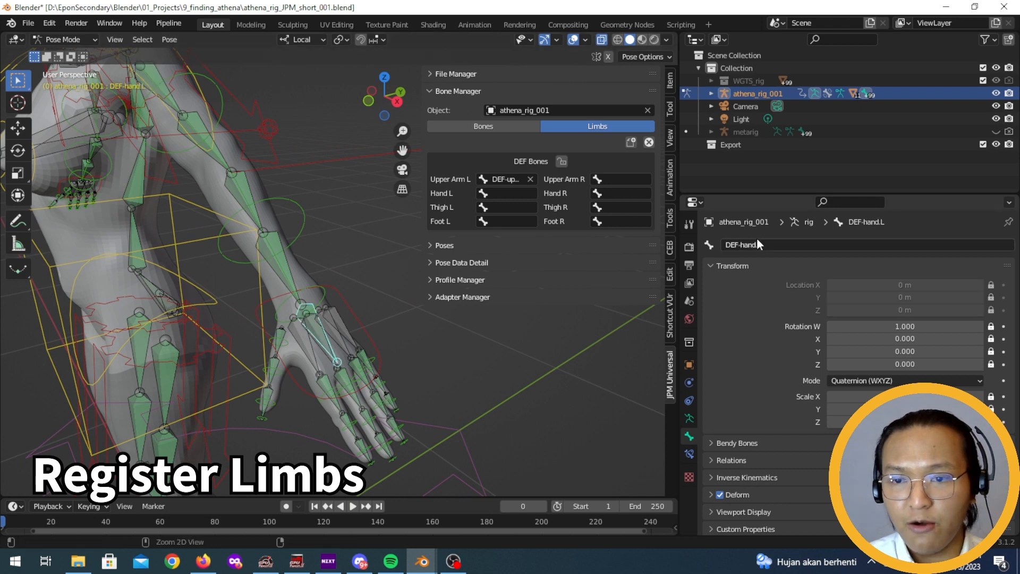
{"action": "left_click", "coordinate": [501, 191]}
Step: Select the upper deform bone of the left thigh and register DEF-thigh.L as Thigh L
{"action": "middle_click_drag", "start_coordinate": [319, 340], "coordinate": [330, 315]}
{"action": "scroll", "coordinate": [273, 372], "scroll_direction": "down", "scroll_amount": 2}
{"action": "left_click", "coordinate": [281, 316]}
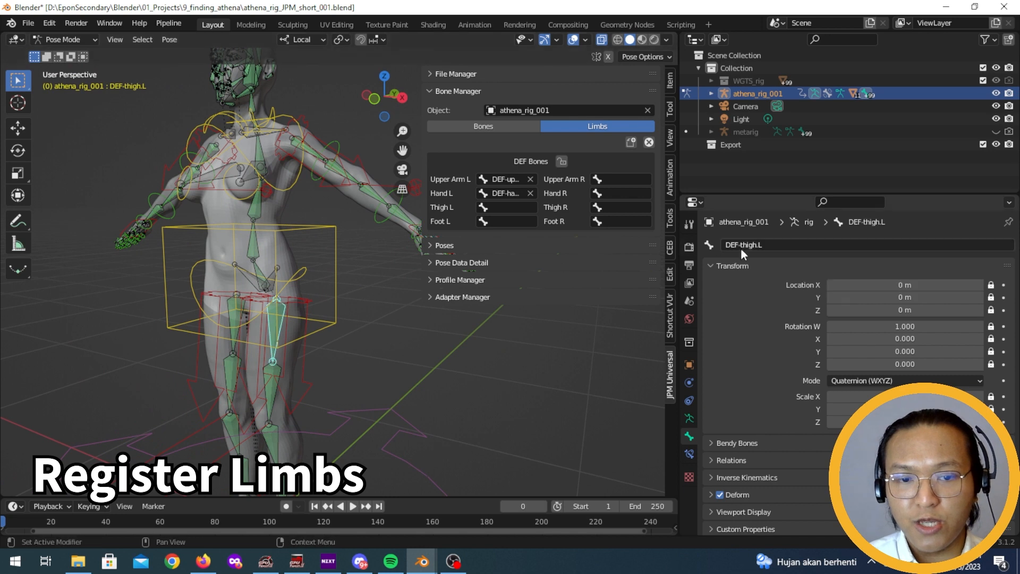
{"action": "type", "text": "DEF-thigh.L"}
Step: Select the left foot's deform bone and register DEF-foot.L as Foot L
{"action": "middle_click_drag", "start_coordinate": [330, 467], "coordinate": [351, 244], "text": "shift"}
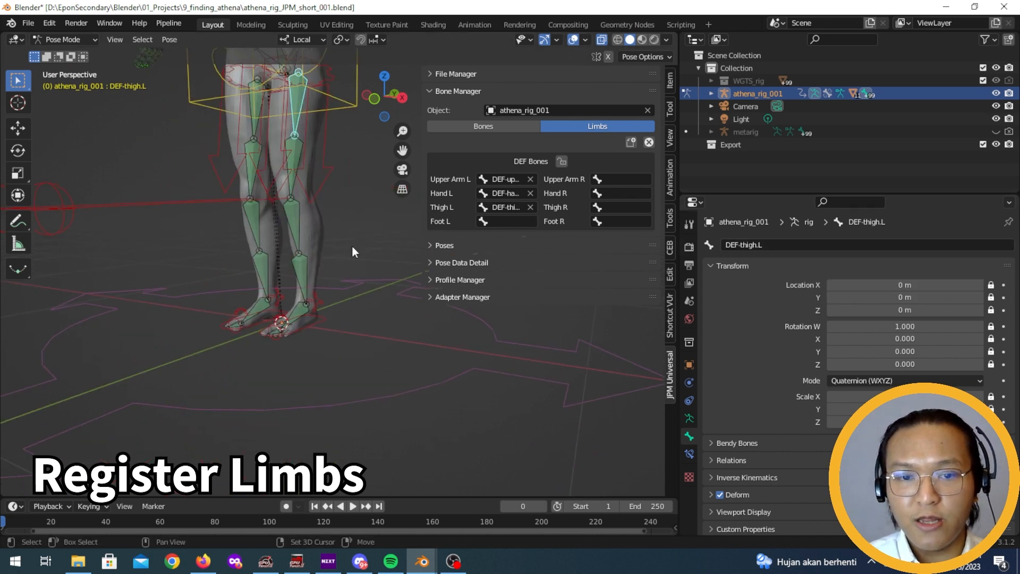
{"action": "left_click", "coordinate": [302, 311]}
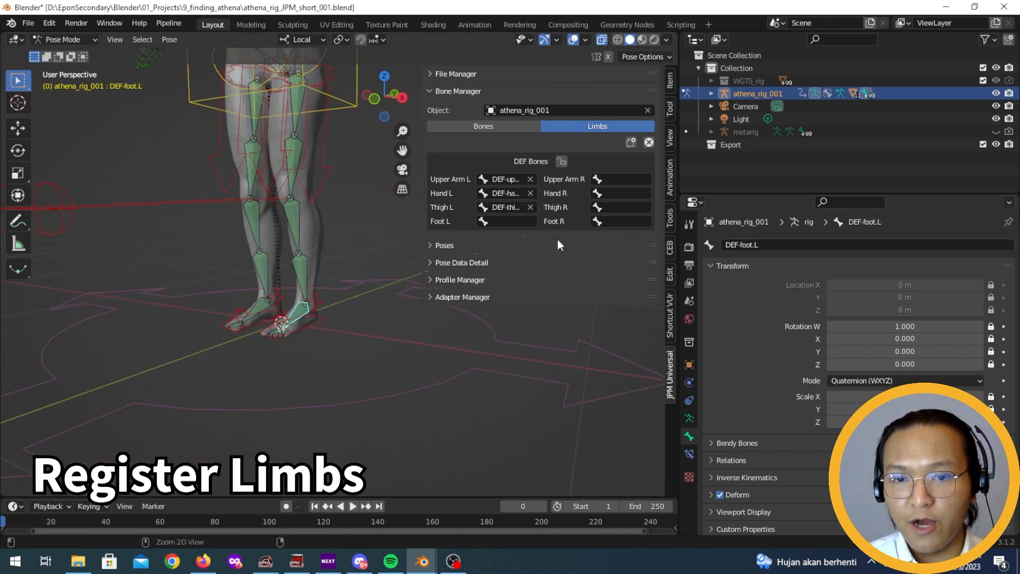
{"action": "scroll", "coordinate": [497, 394], "scroll_direction": "down", "scroll_amount": 3}
{"action": "middle_click_drag", "start_coordinate": [404, 236], "coordinate": [361, 389], "text": "shift"}
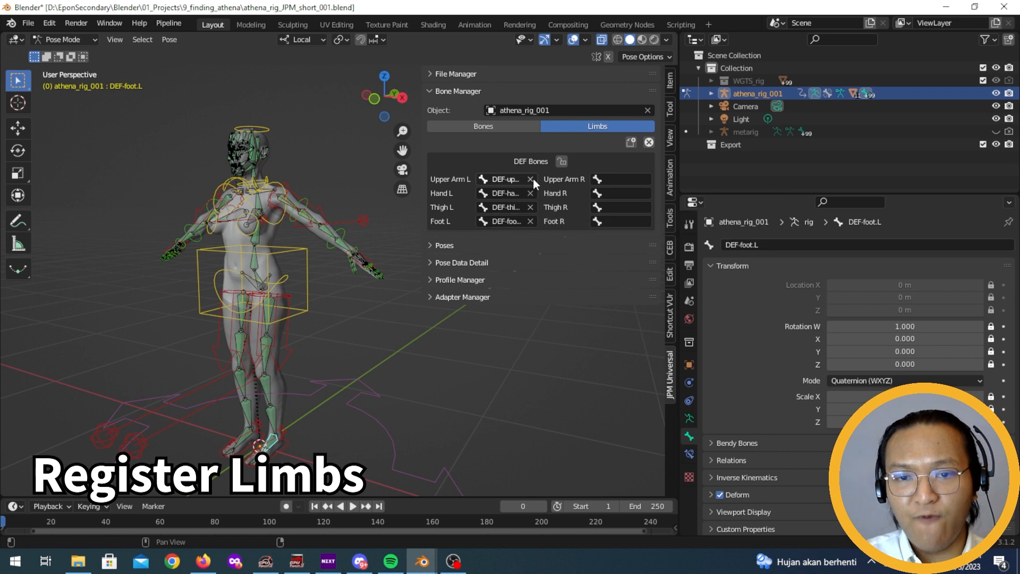
Step: Register DEF-upper_arm.R as Upper Arm R and DEF-hand.R as Hand R
{"action": "left_click", "coordinate": [609, 179]}
{"action": "type", "text": "DEF-upper_arm.L"}
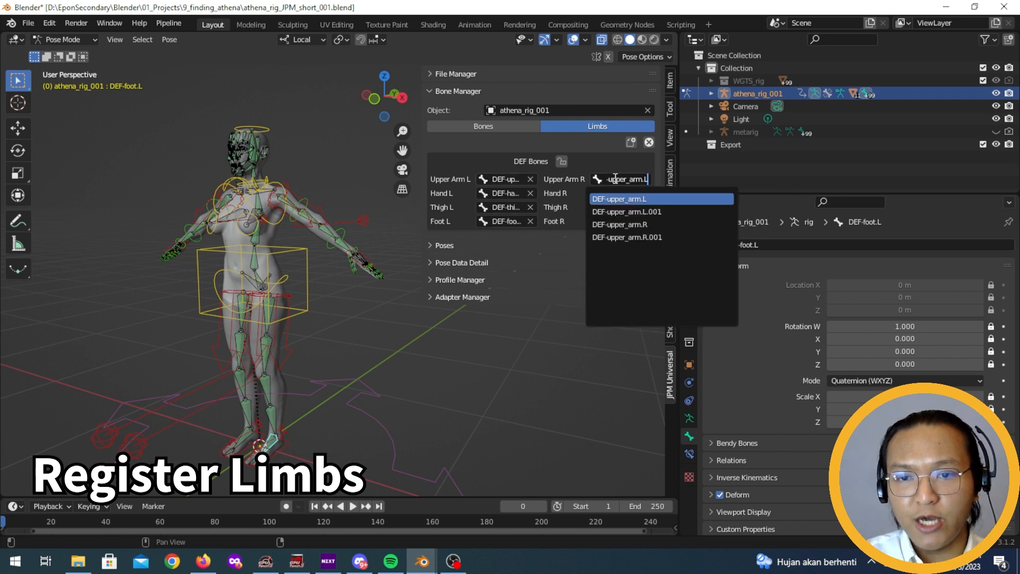
{"action": "left_click", "coordinate": [644, 226]}
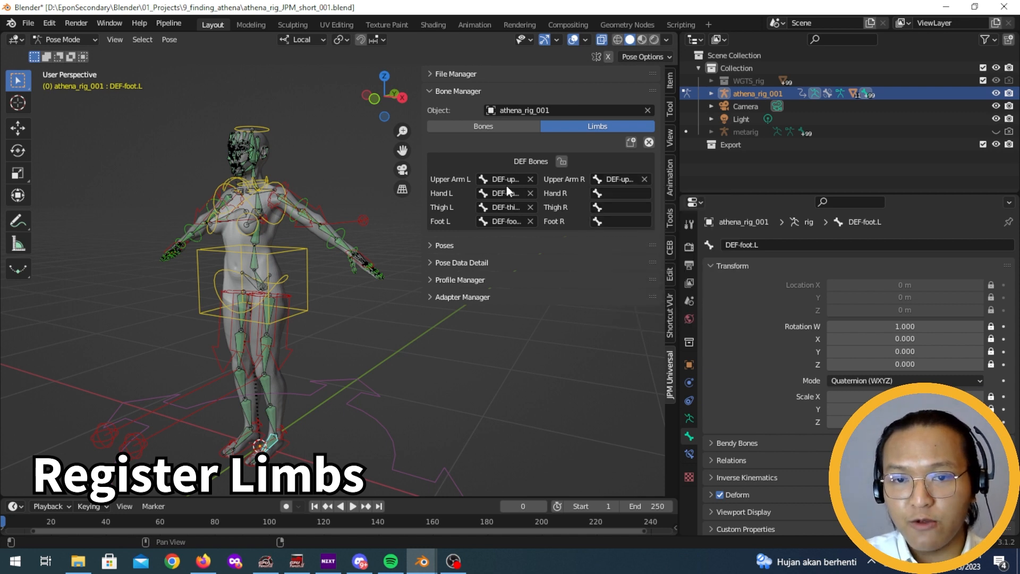
{"action": "left_click", "coordinate": [616, 193]}
{"action": "type", "text": "DEF-hand.L"}
{"action": "left_click", "coordinate": [630, 225]}
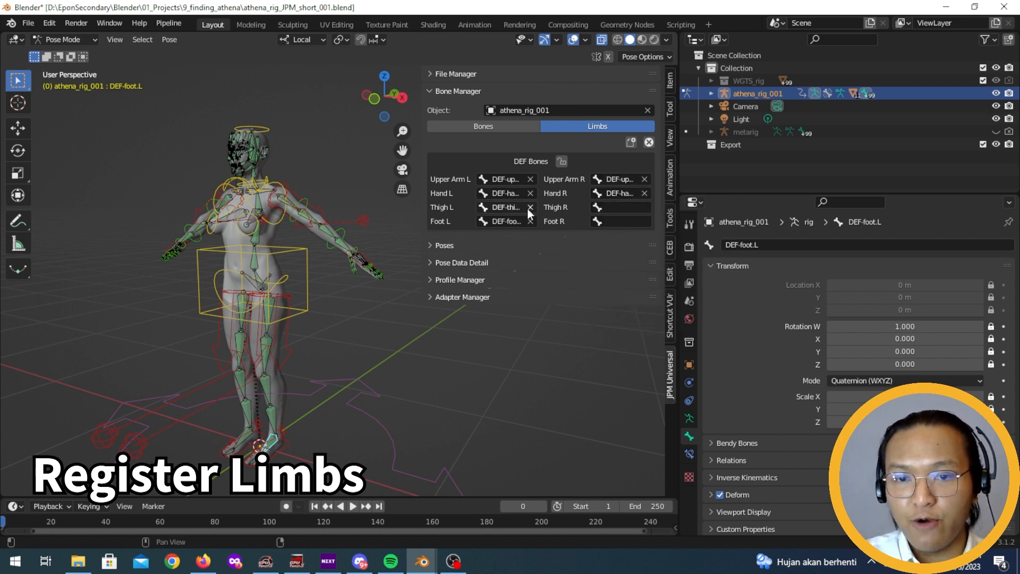
Step: Register DEF-thigh.R as Thigh R and DEF-foot.R as Foot R
{"action": "left_click", "coordinate": [611, 207]}
{"action": "type", "text": "DEF-thigh.L"}
{"action": "left_click", "coordinate": [630, 252]}
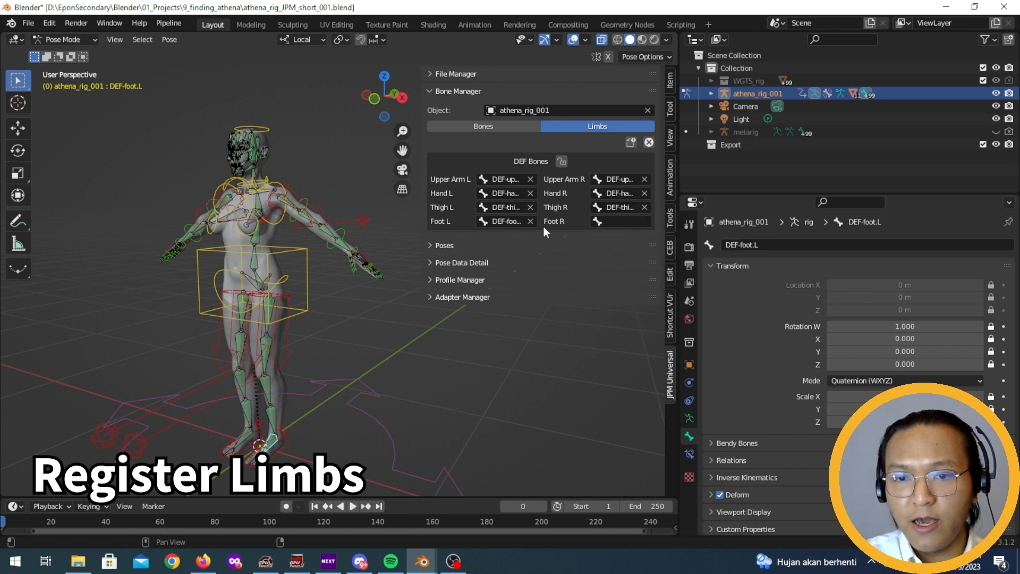
{"action": "left_click", "coordinate": [619, 221]}
{"action": "type", "text": "DEF-foot.L"}
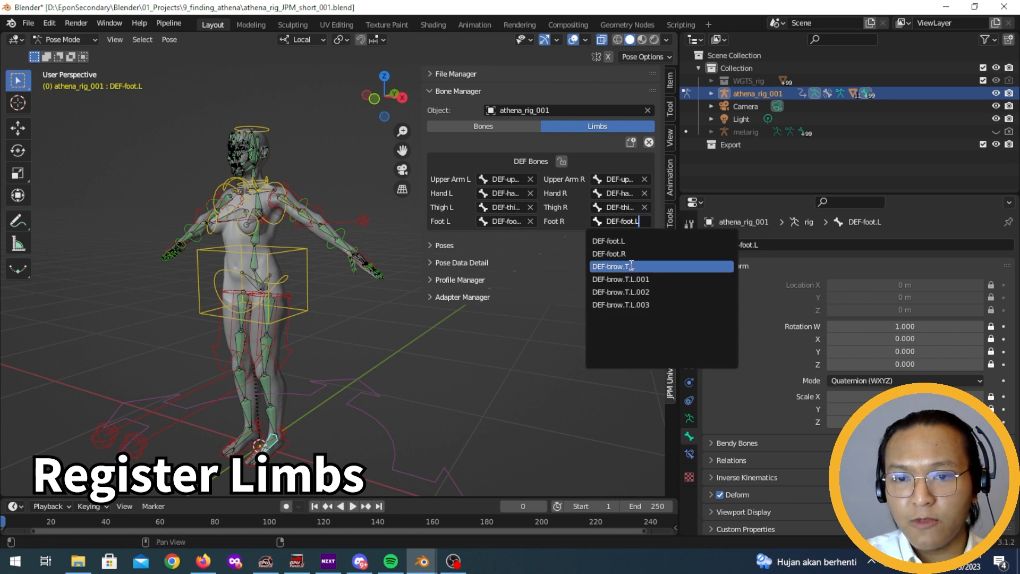
{"action": "left_click", "coordinate": [633, 253]}
Step: Return the Bone Manager to the bones view and save the current pose with the label bodypose_rest
{"action": "scroll", "coordinate": [470, 344], "scroll_direction": "down", "scroll_amount": 3}
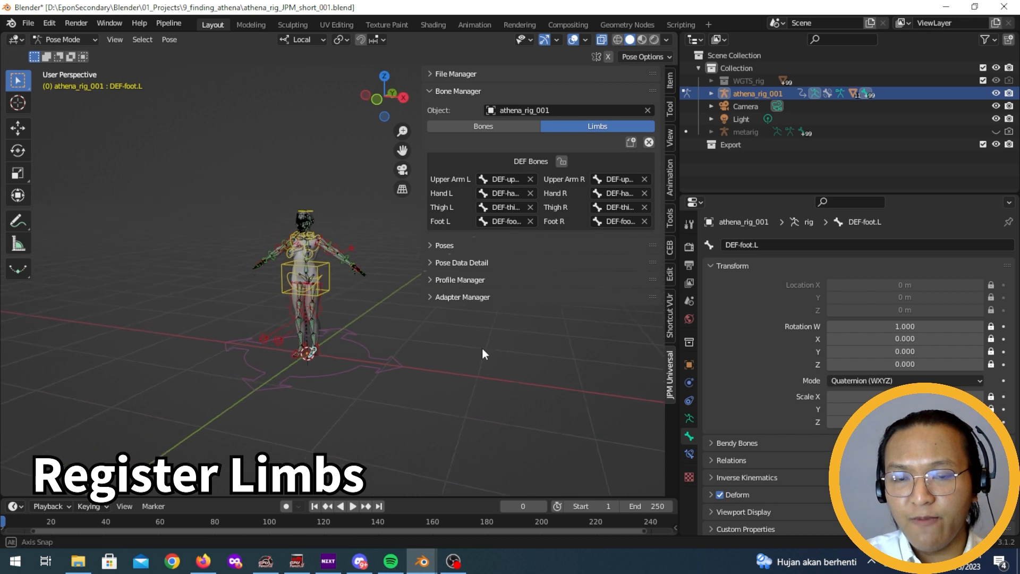
{"action": "mouse_move", "coordinate": [483, 357]}
{"action": "middle_mouse_down"}
{"action": "mouse_move", "coordinate": [493, 366]}
{"action": "mouse_move", "coordinate": [483, 372]}
{"action": "middle_mouse_up"}
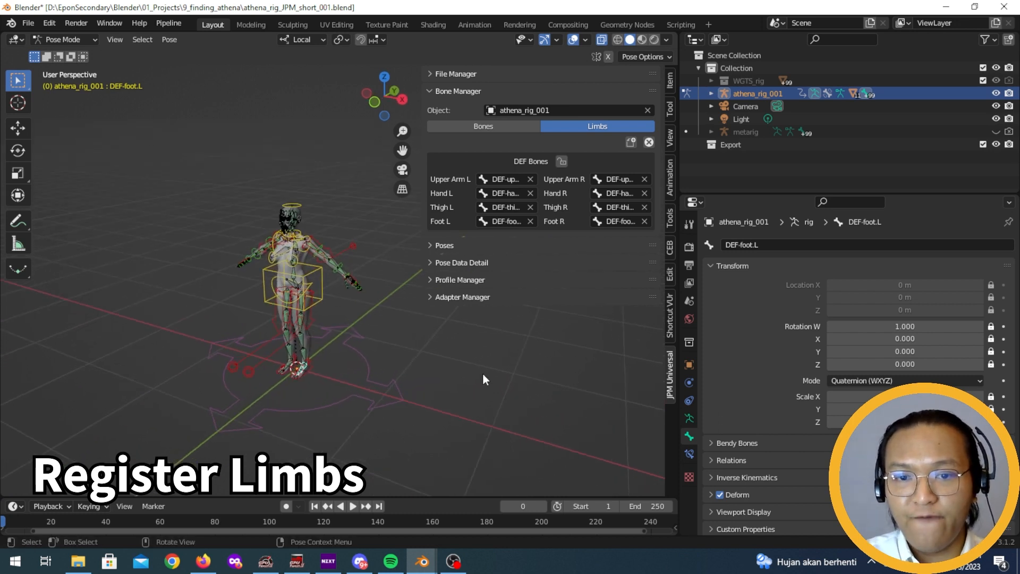
{"action": "left_click", "coordinate": [472, 125]}
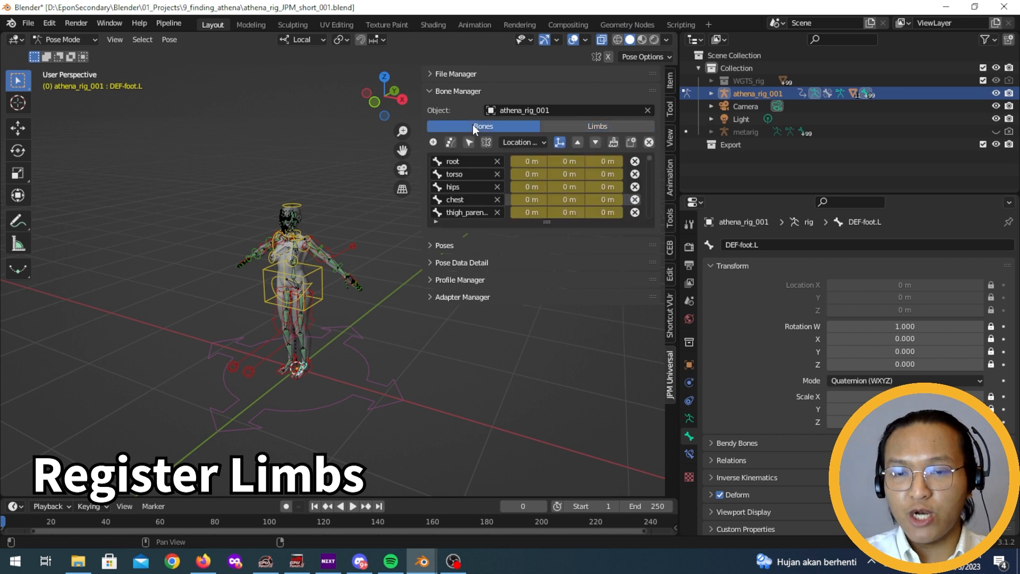
{"action": "left_click", "coordinate": [632, 142]}
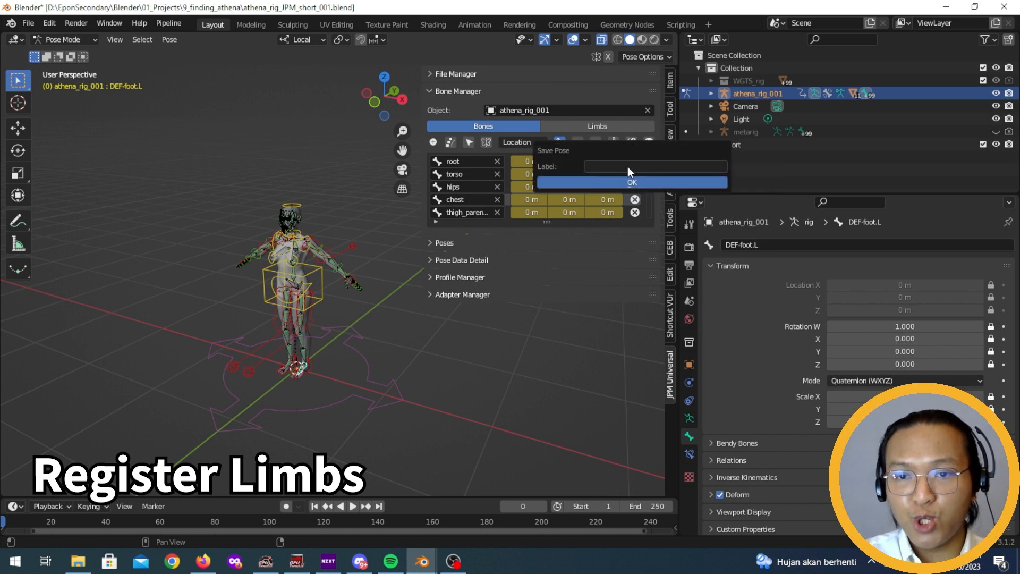
{"action": "type", "text": "body"}
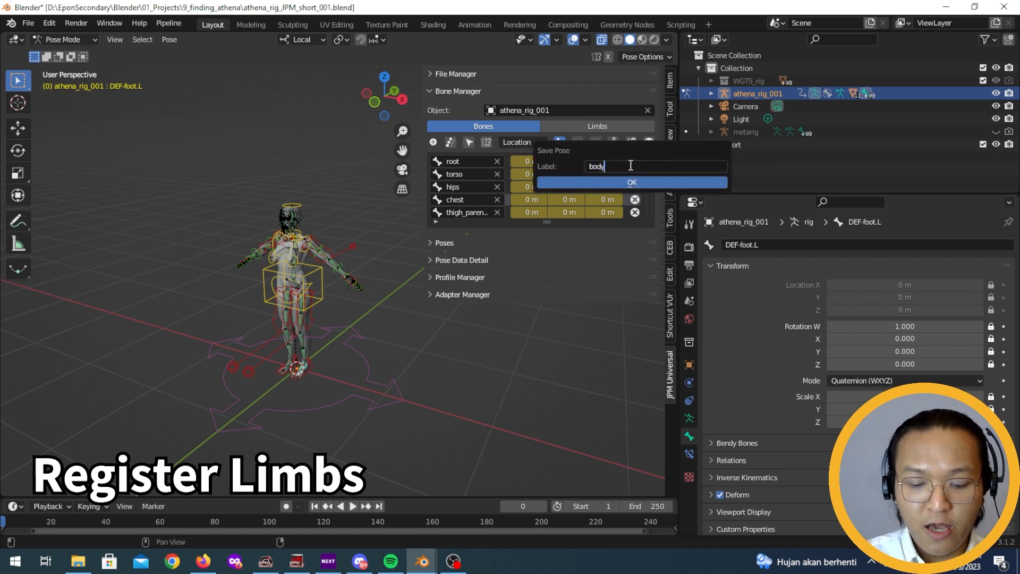
{"action": "type", "text": "pose rest"}
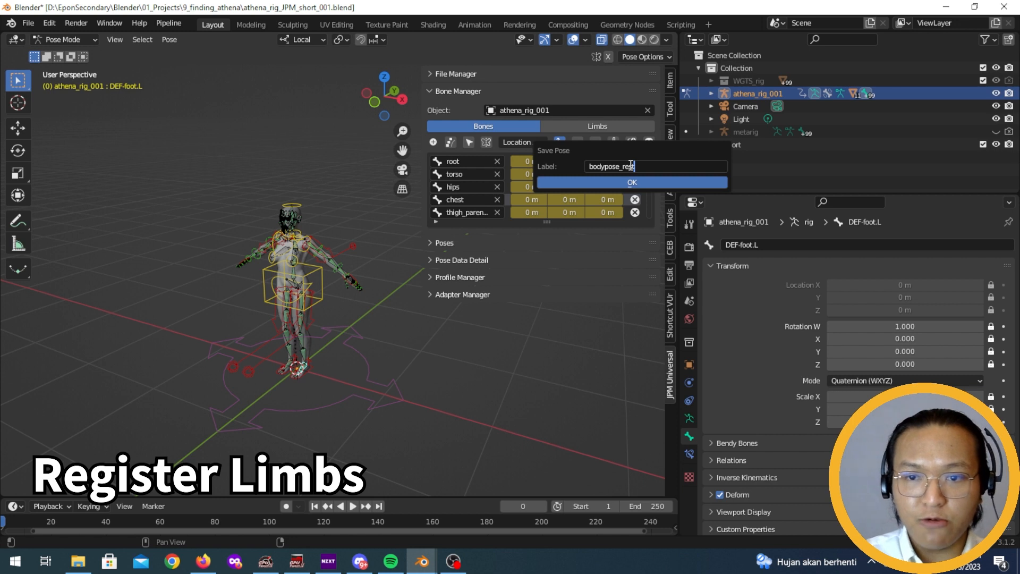
{"action": "left_click", "coordinate": [646, 182]}
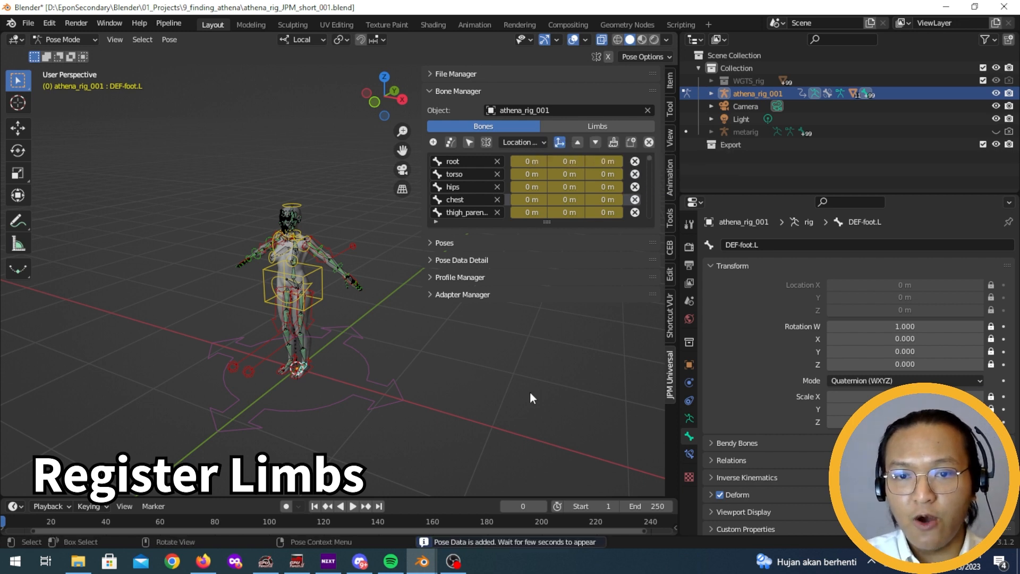
Step: Show the saved poses and examine the limb bones stored in the bodypose_rest pose data
{"action": "left_click", "coordinate": [467, 242]}
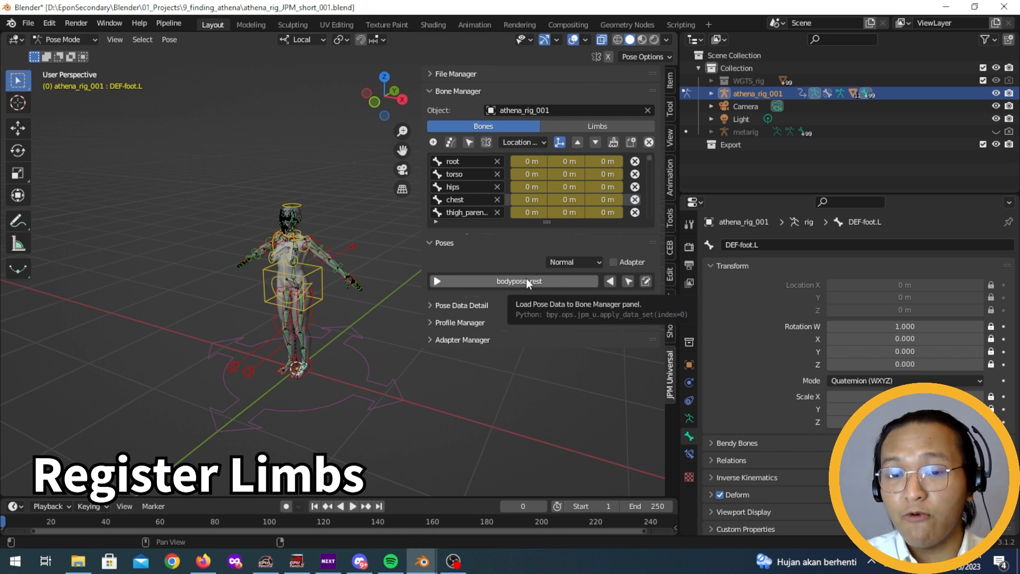
{"action": "scroll", "coordinate": [475, 391], "scroll_direction": "up", "scroll_amount": 2}
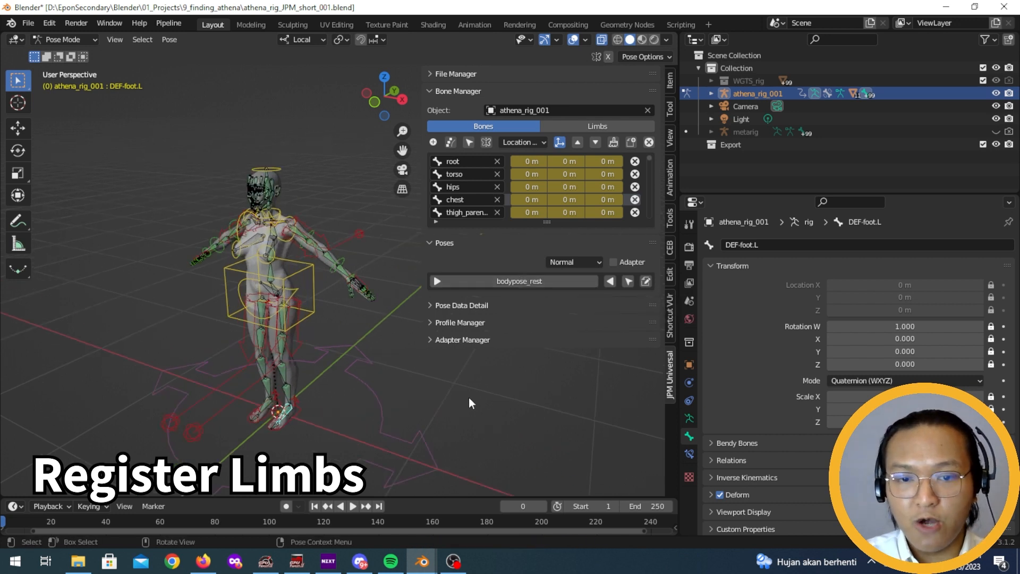
{"action": "left_click", "coordinate": [505, 307]}
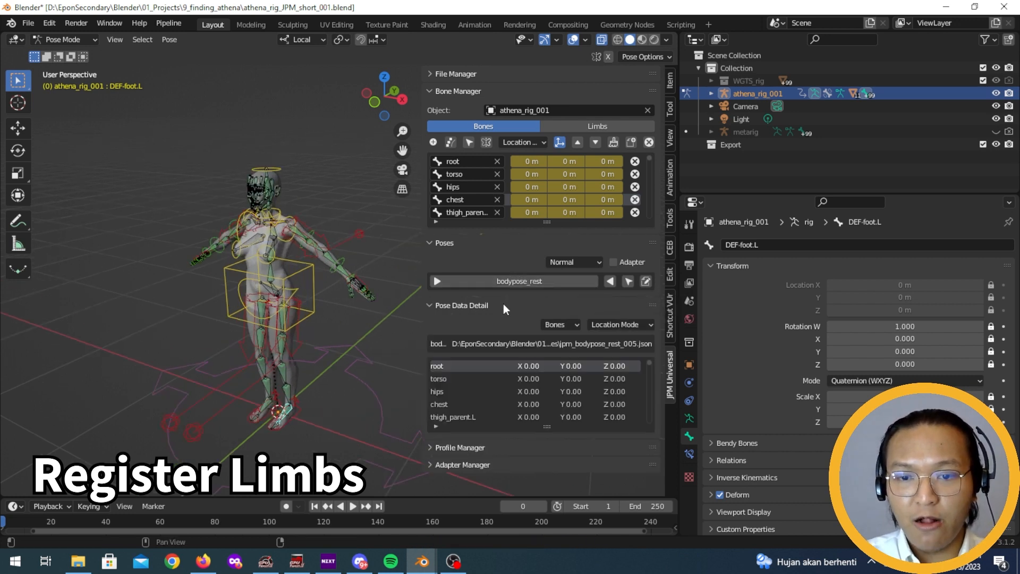
{"action": "left_click", "coordinate": [559, 324]}
{"action": "left_click", "coordinate": [565, 350]}
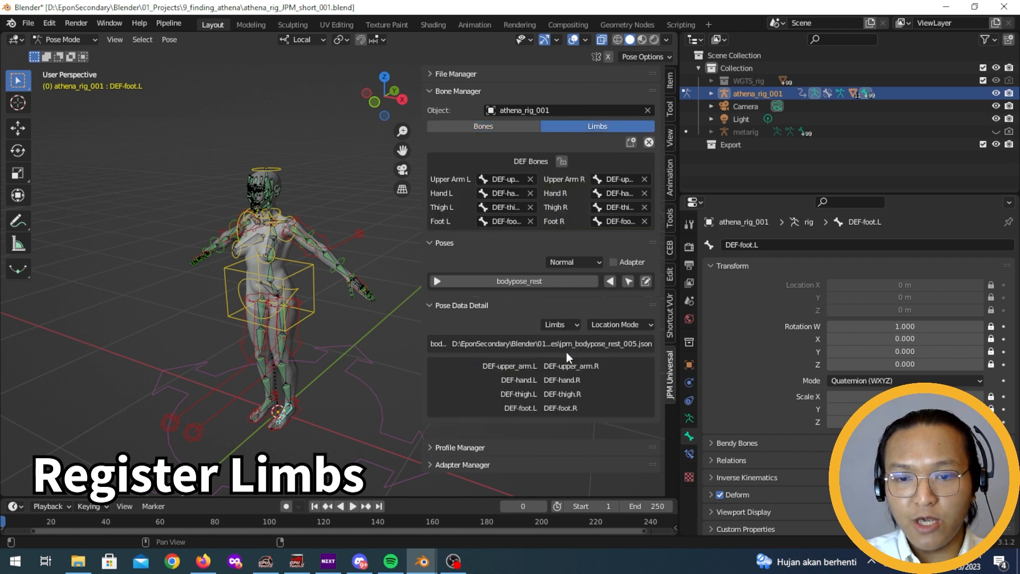